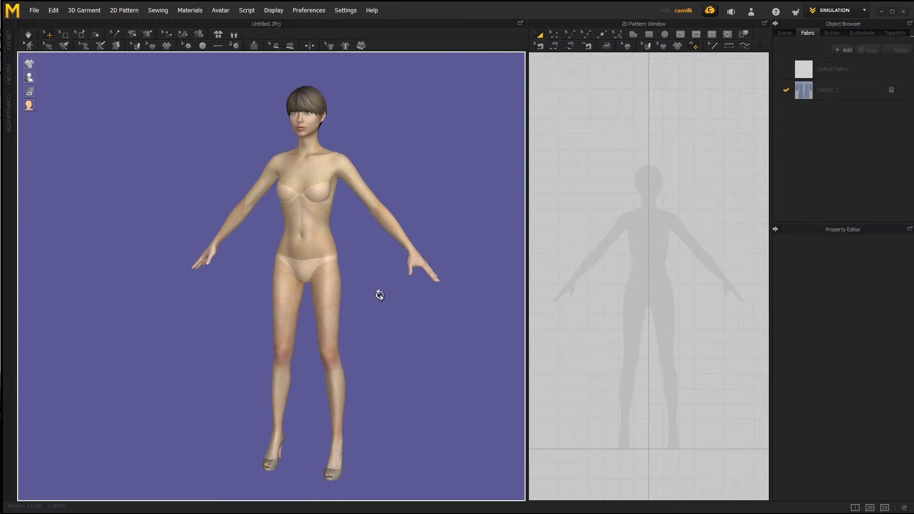
Show the Default Camera's settings in the Property Editor through Camera Properties
mouse_move(377, 292)
right_mouse_down()
mouse_move(515, 291)
mouse_move(412, 290)
mouse_move(412, 350)
mouse_move(403, 287)
mouse_move(269, 285)
mouse_move(401, 291)
mouse_move(382, 287)
right_mouse_up()
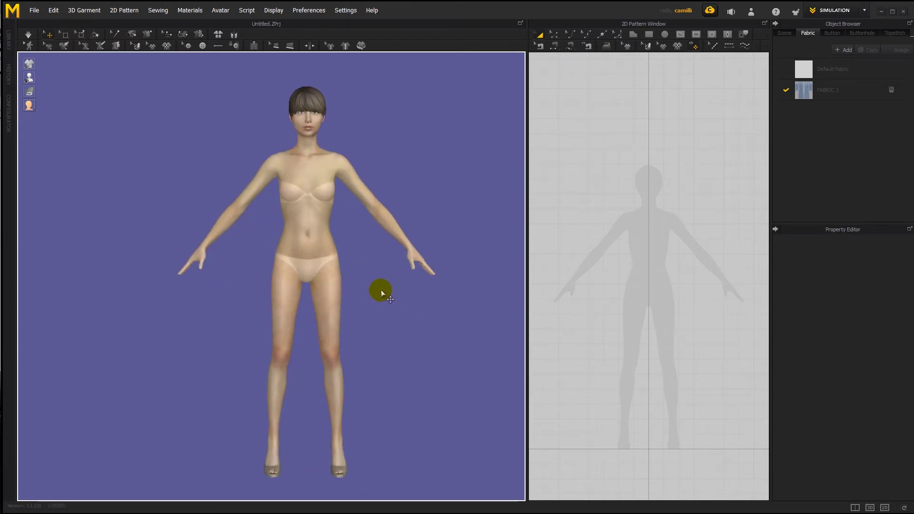
scroll(378, 290, "up", 5)
scroll(379, 297, "down", 5)
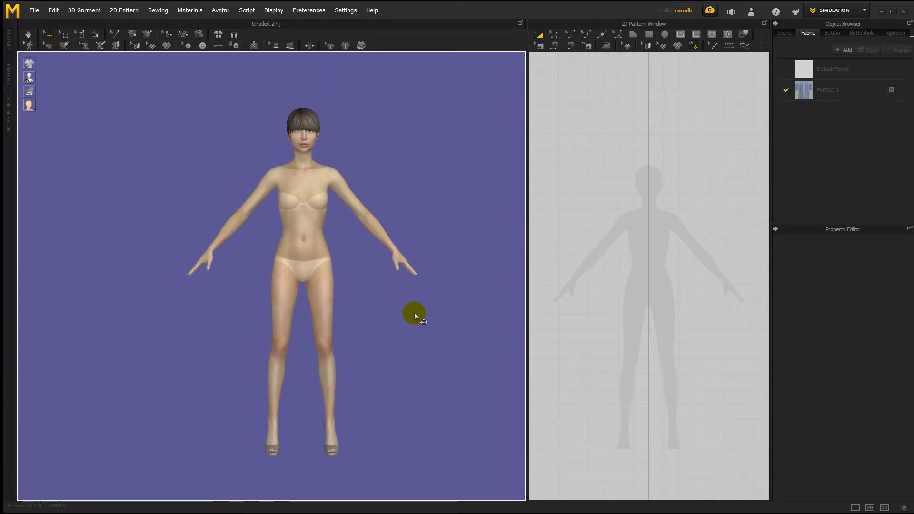
mouse_move(415, 314)
middle_mouse_down()
mouse_move(332, 301)
mouse_move(438, 327)
mouse_move(418, 328)
middle_mouse_up()
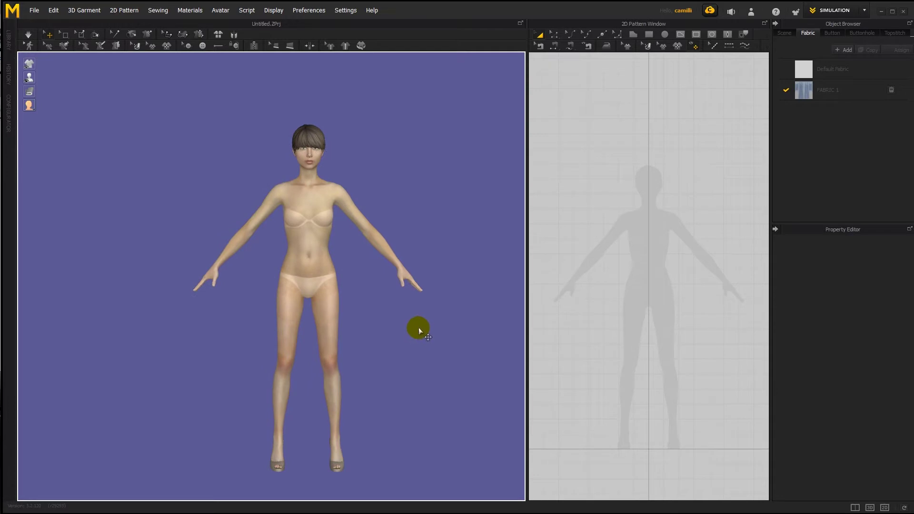
mouse_move(269, 267)
right_mouse_down()
mouse_move(274, 281)
mouse_move(434, 269)
mouse_move(402, 285)
mouse_move(276, 286)
mouse_move(252, 273)
right_mouse_up()
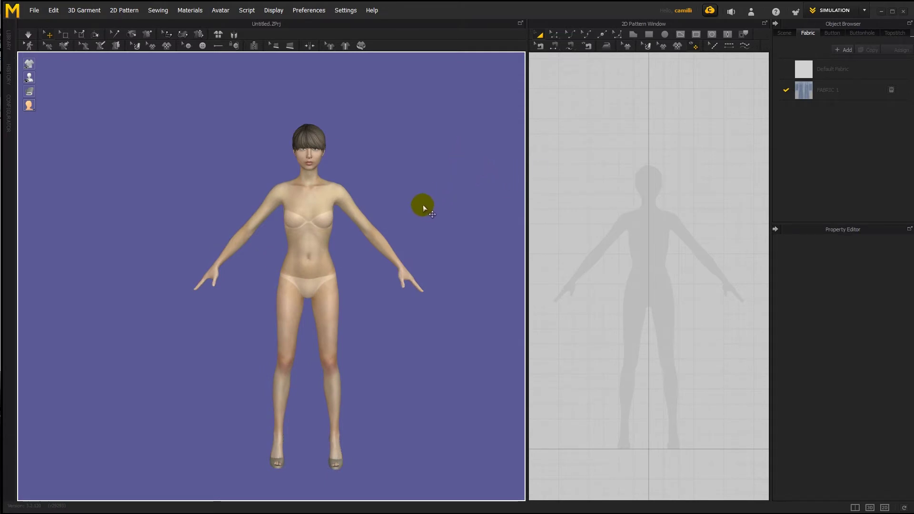
right_click(378, 98)
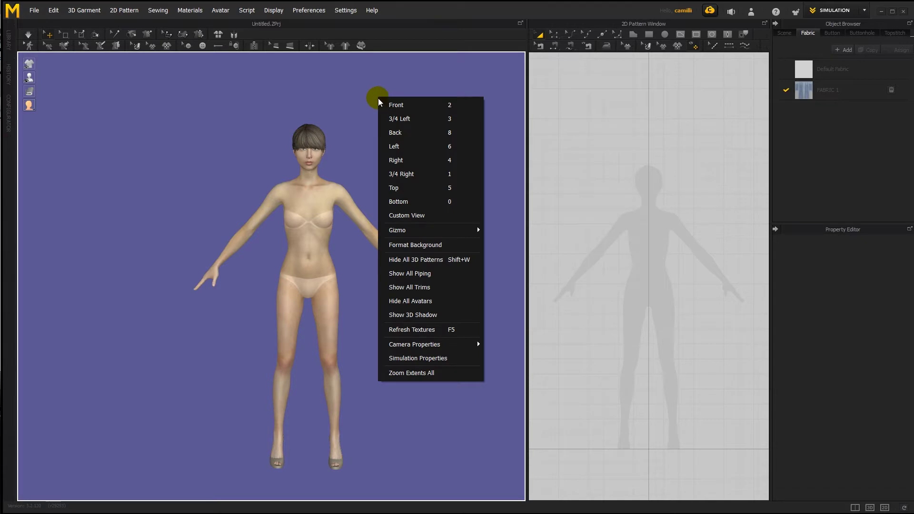
mouse_move(425, 347)
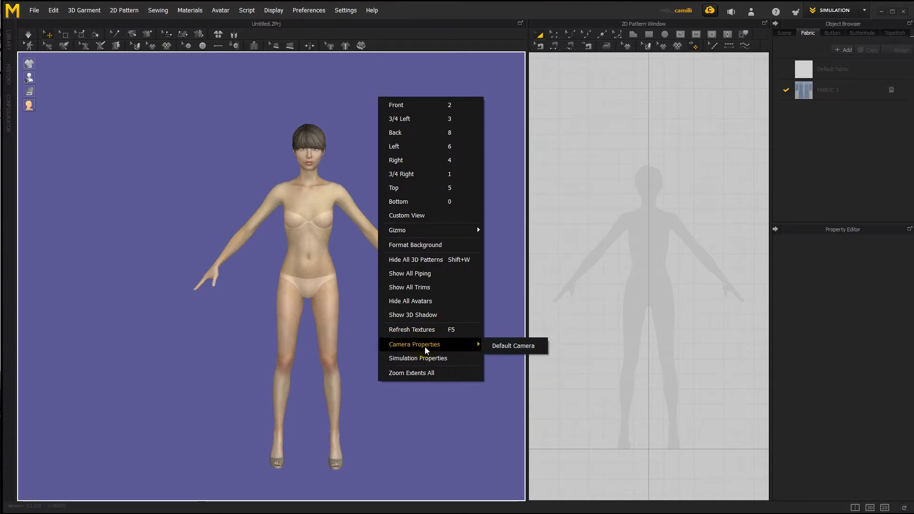
left_click(496, 347)
Orbit and zoom around the avatar while the camera values update
mouse_move(422, 310)
right_mouse_down()
mouse_move(336, 312)
mouse_move(409, 309)
right_mouse_up()
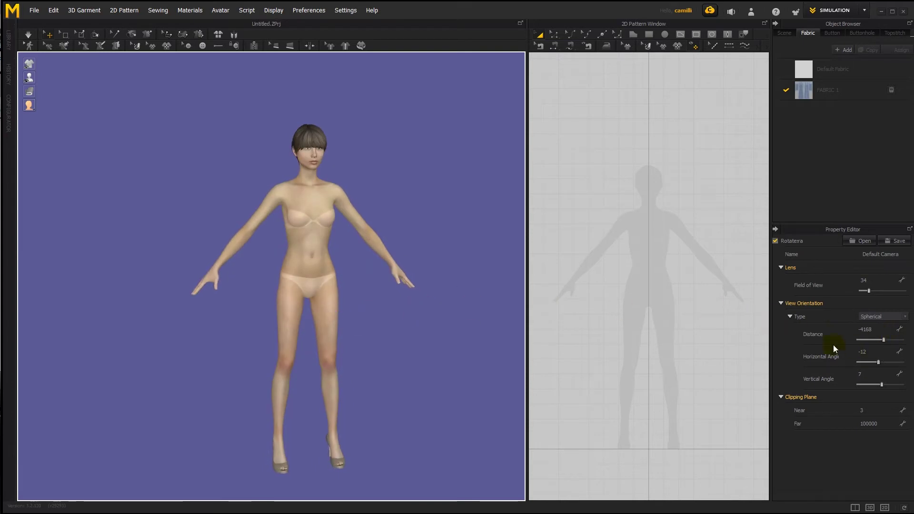
scroll(332, 295, "up", 5)
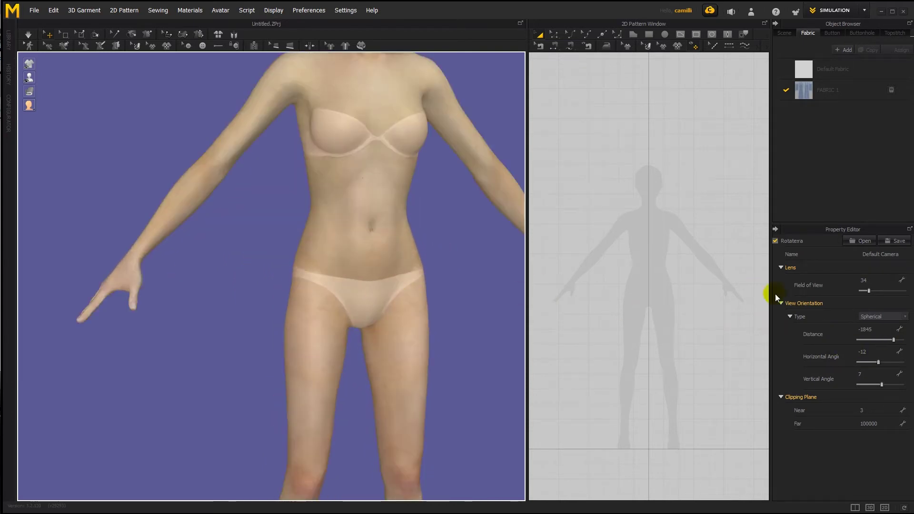
scroll(469, 280, "down", 3)
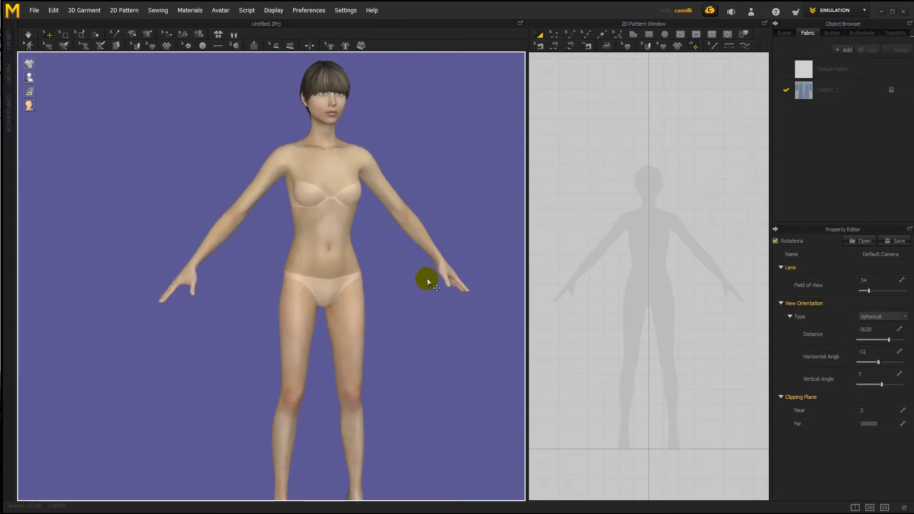
right_click_drag(428, 279, 409, 333)
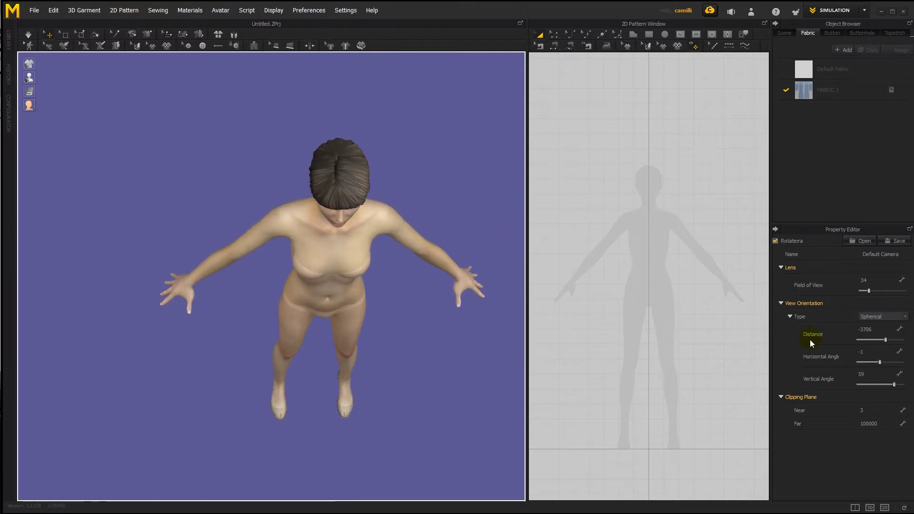
right_click_drag(364, 284, 369, 241)
scroll(370, 244, "down", 2)
scroll(371, 247, "up", 4)
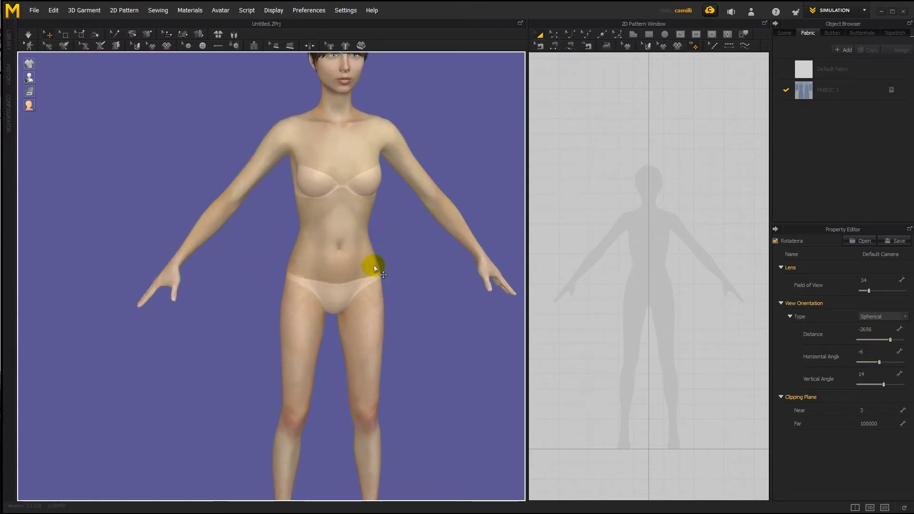
right_click_drag(373, 264, 327, 252)
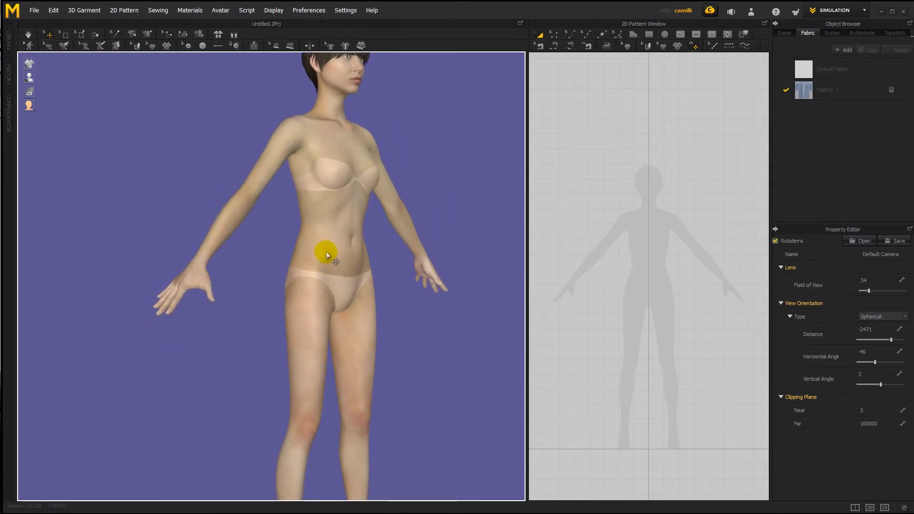
scroll(327, 252, "down", 3)
scroll(327, 253, "down", 2)
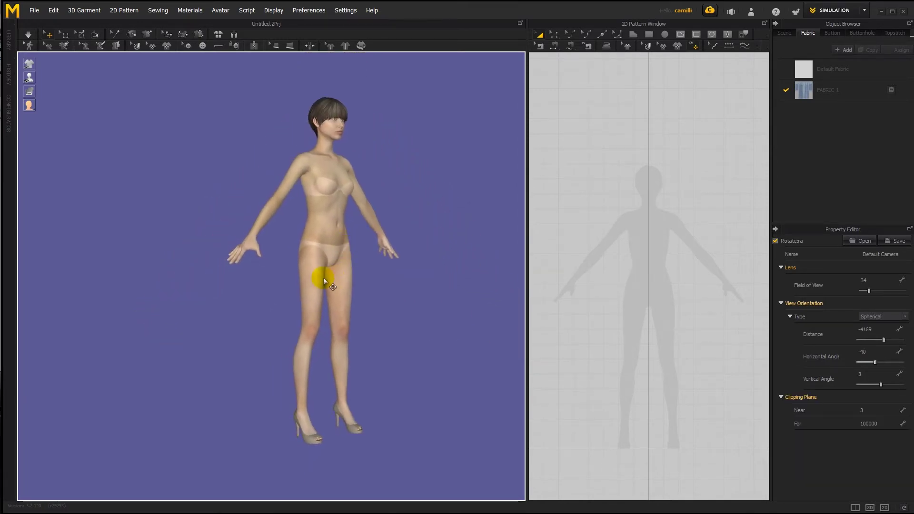
right_click_drag(319, 273, 347, 271)
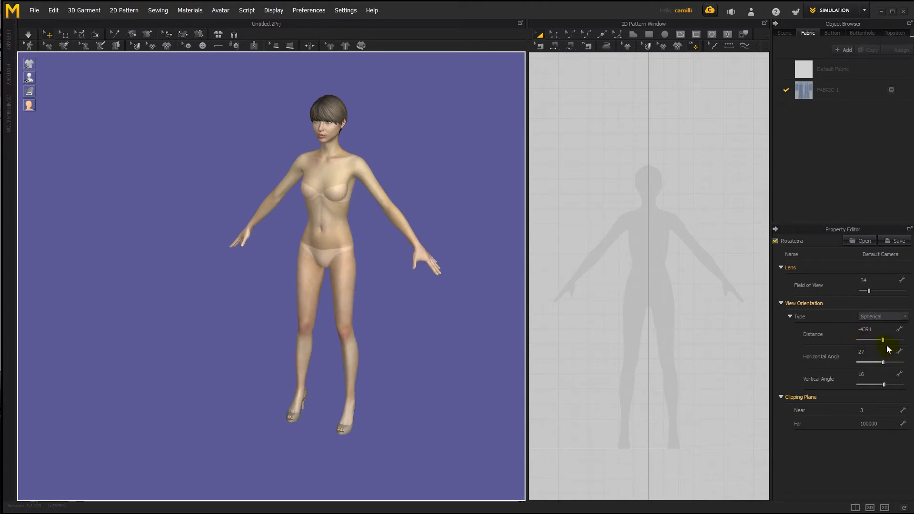
Set the camera to Distance -3642, Vertical Angle 41 and Field of View 34 with the sliders
left_click_drag(882, 340, 887, 339)
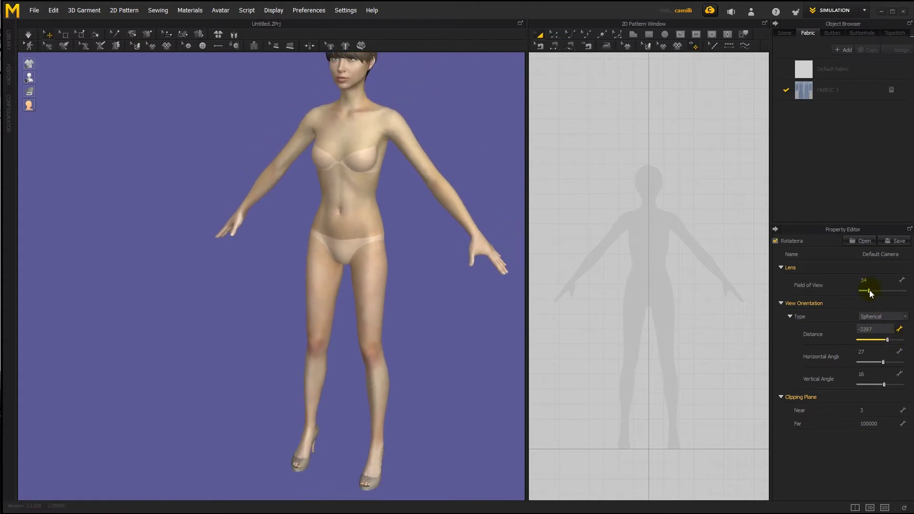
mouse_move(869, 290)
left_mouse_down()
mouse_move(880, 291)
mouse_move(851, 291)
mouse_move(871, 292)
left_mouse_up()
left_click_drag(882, 362, 888, 382)
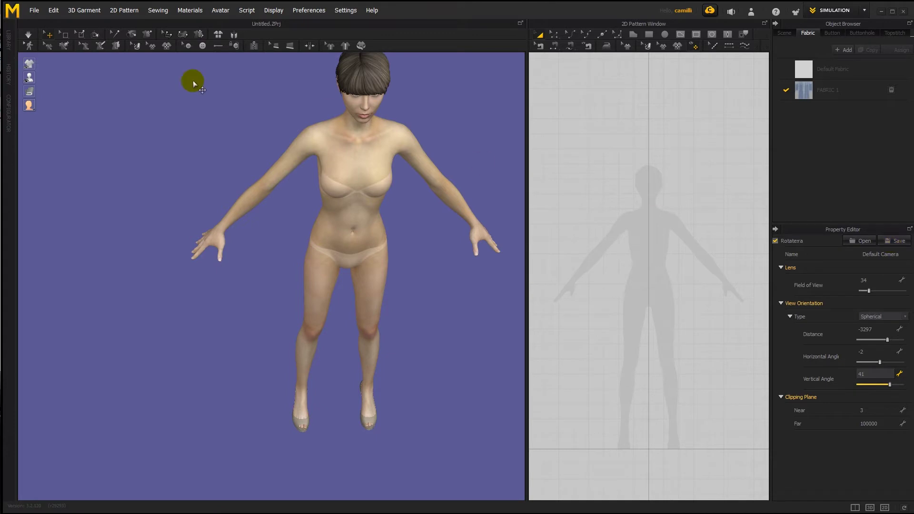
scroll(412, 295, "down", 3)
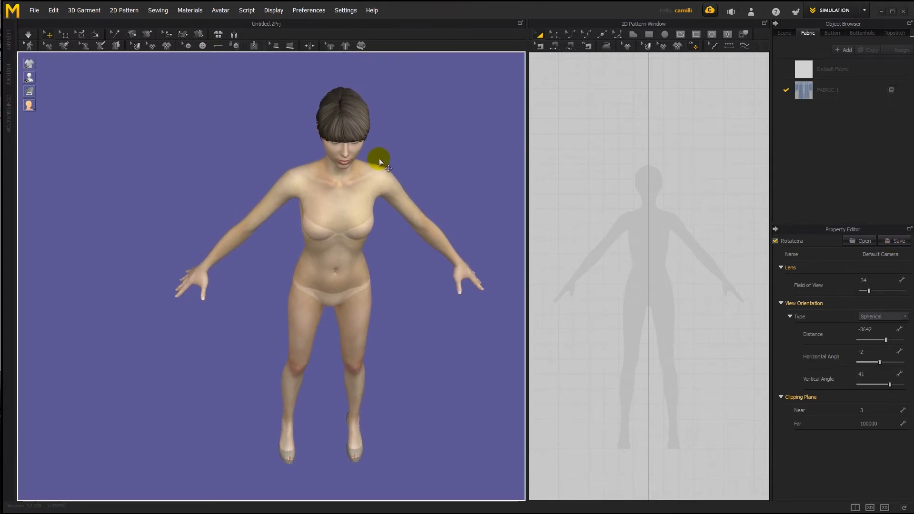
scroll(455, 227, "up", 2)
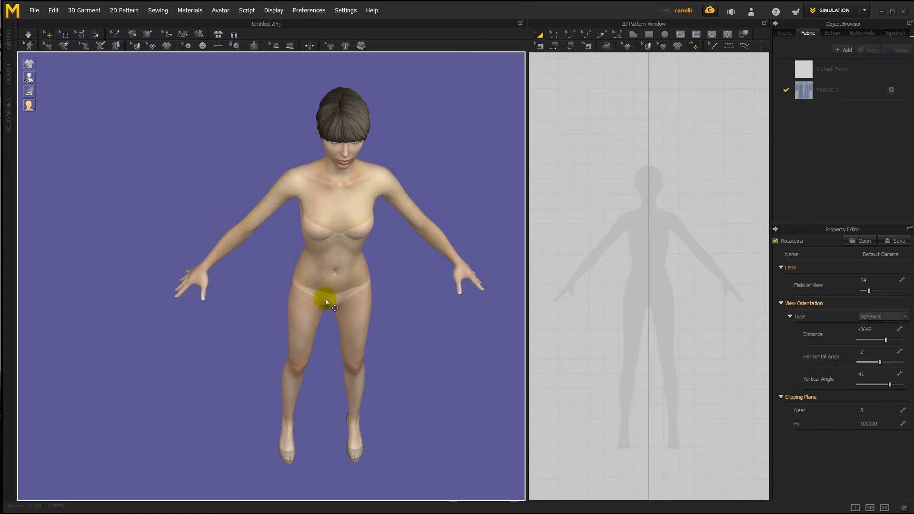
right_click_drag(406, 322, 352, 282)
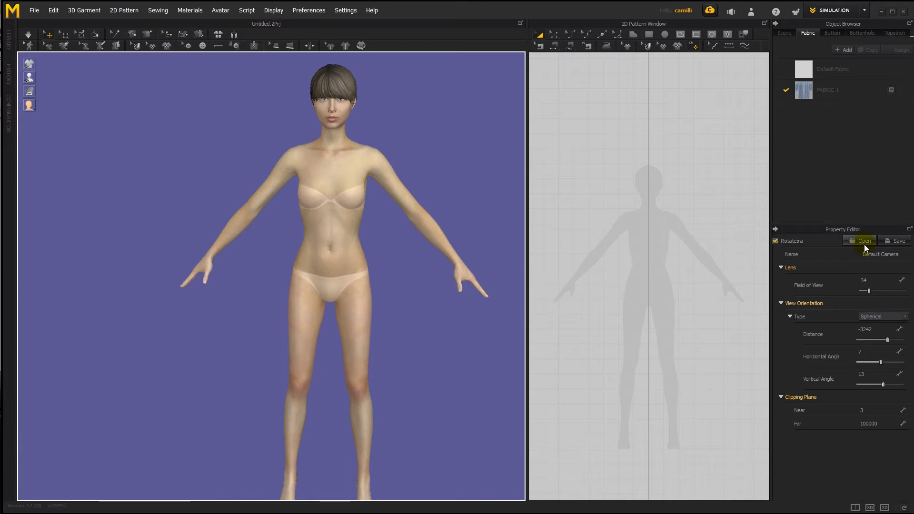
Look through the File > Snapshot options without taking one, then return to the front view
right_click_drag(453, 242, 404, 247)
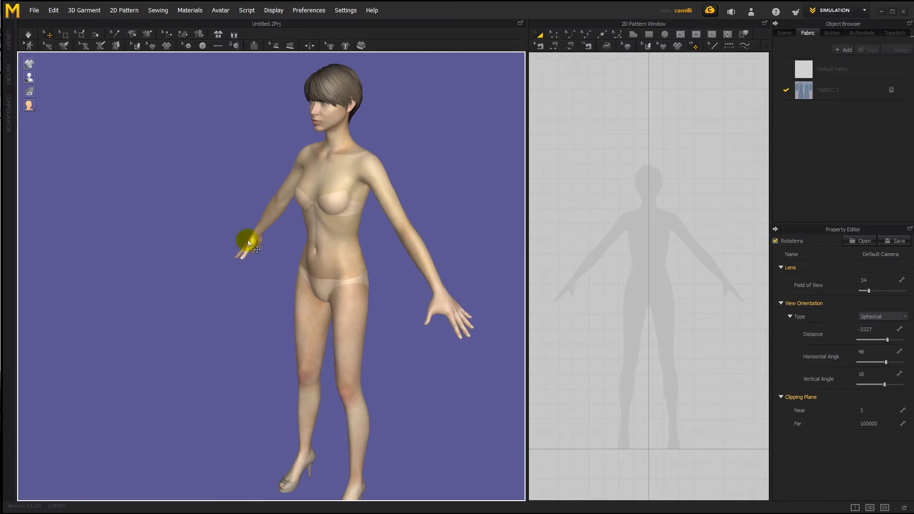
left_click(34, 12)
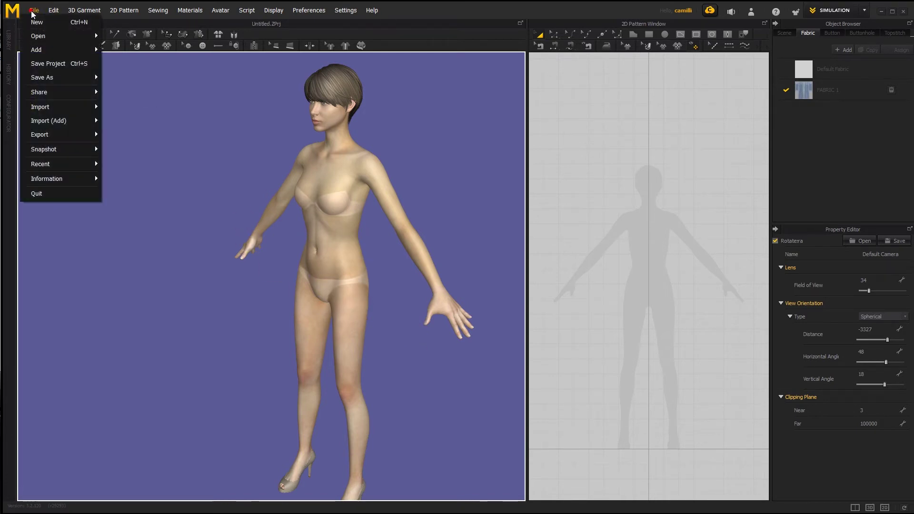
mouse_move(61, 151)
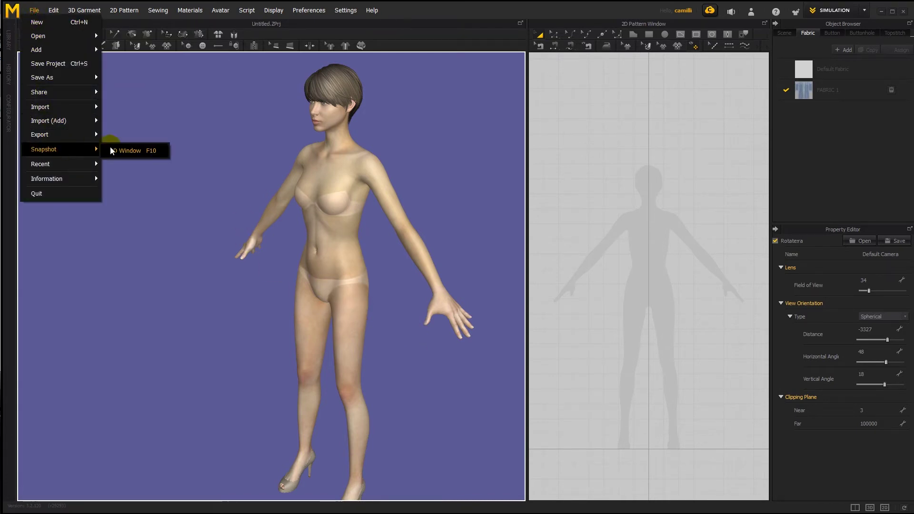
left_click(143, 199)
key("2")
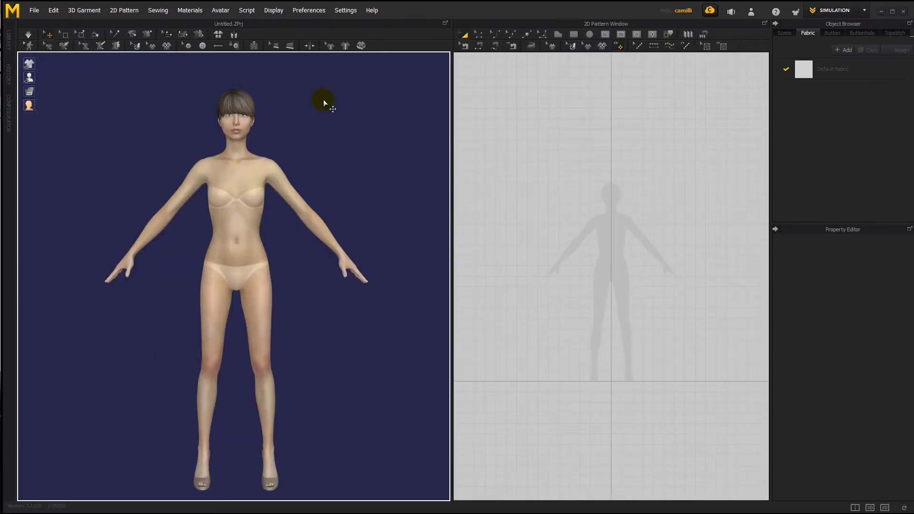
Open the Custom View panel and frame the avatar from high above her left side
right_click(323, 101)
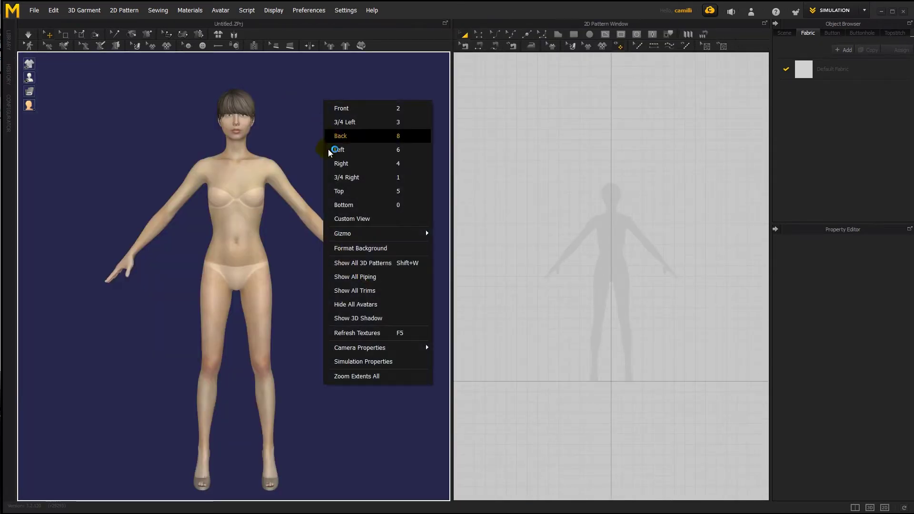
left_click(352, 218)
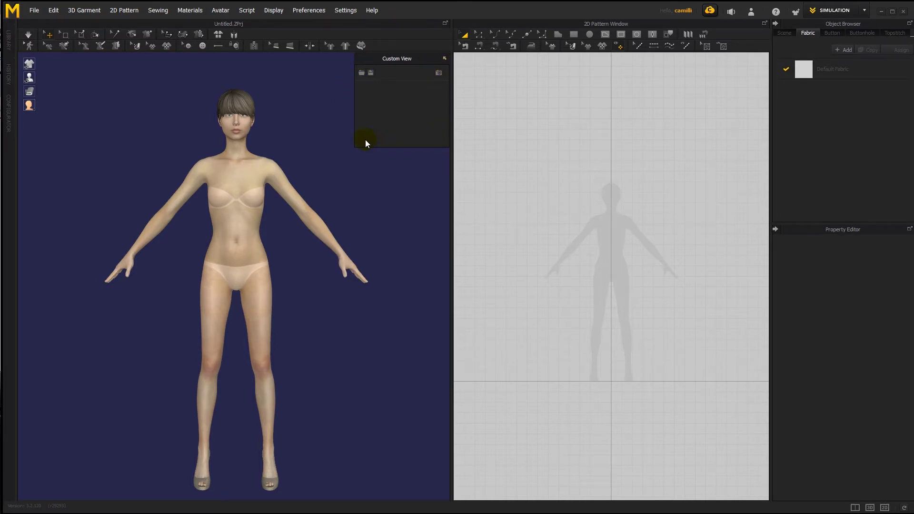
right_click_drag(313, 178, 310, 208)
scroll(310, 208, "up", 5)
scroll(320, 234, "up", 2)
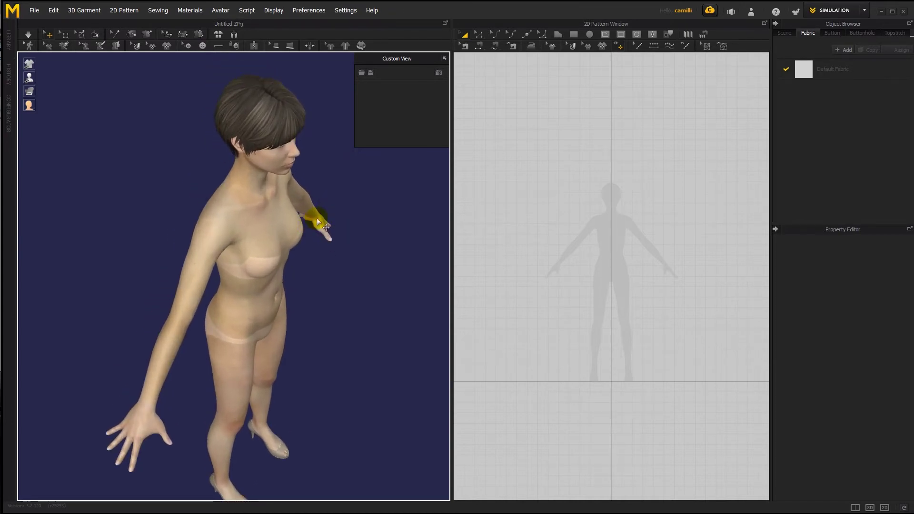
Save the current angle as a custom view named 'Left Top angle 1'
left_click(439, 74)
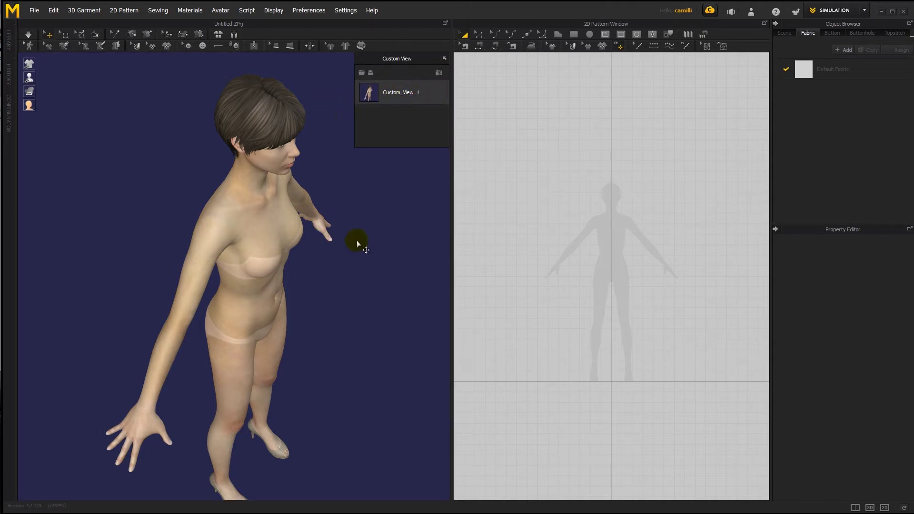
double_click(406, 93)
left_click_drag(422, 92, 384, 89)
type("Left Top angel")
type(" 1")
key("Return")
Orbit to a left-facing side view and save it as another custom view
right_click_drag(388, 255, 302, 238)
middle_click_drag(303, 238, 318, 181)
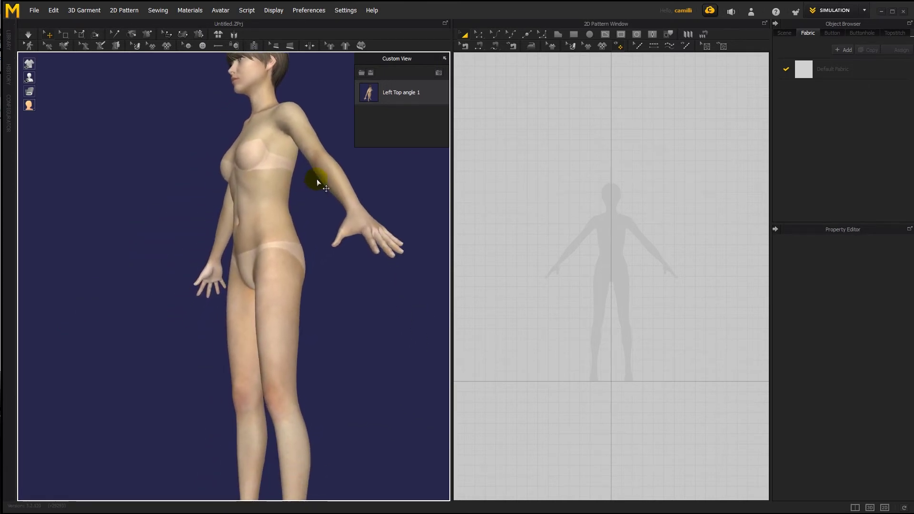
left_click(437, 76)
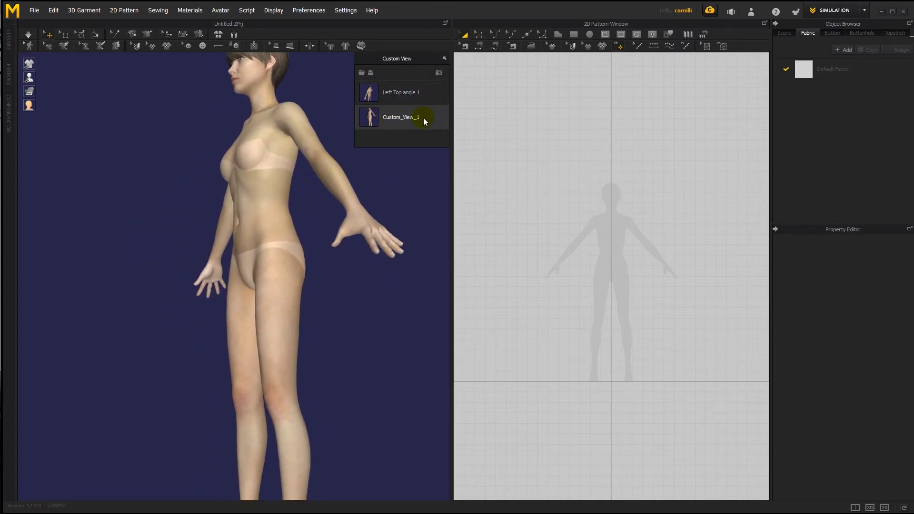
Orbit to an underside view, then recall Left Top angle 1 and Custom_View_1 from the list
scroll(328, 198, "down", 2)
right_click_drag(327, 200, 249, 248)
scroll(250, 249, "up", 3)
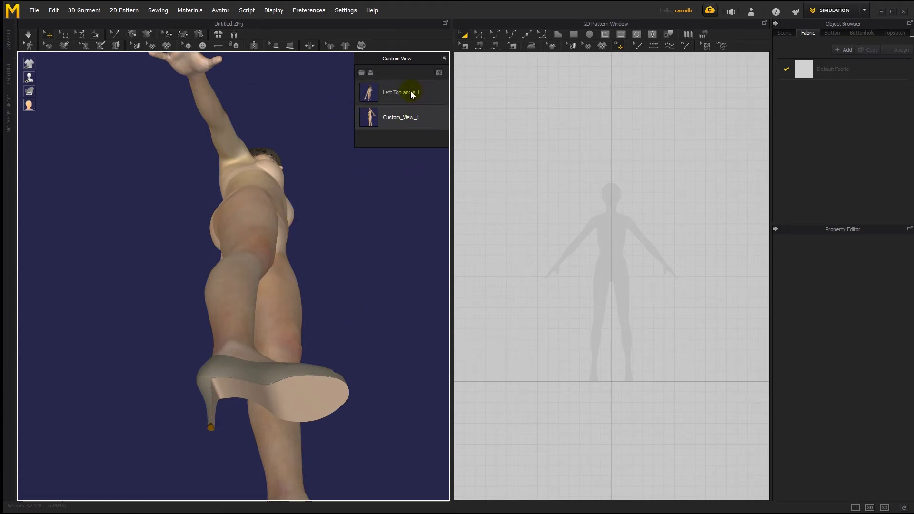
left_click(373, 93)
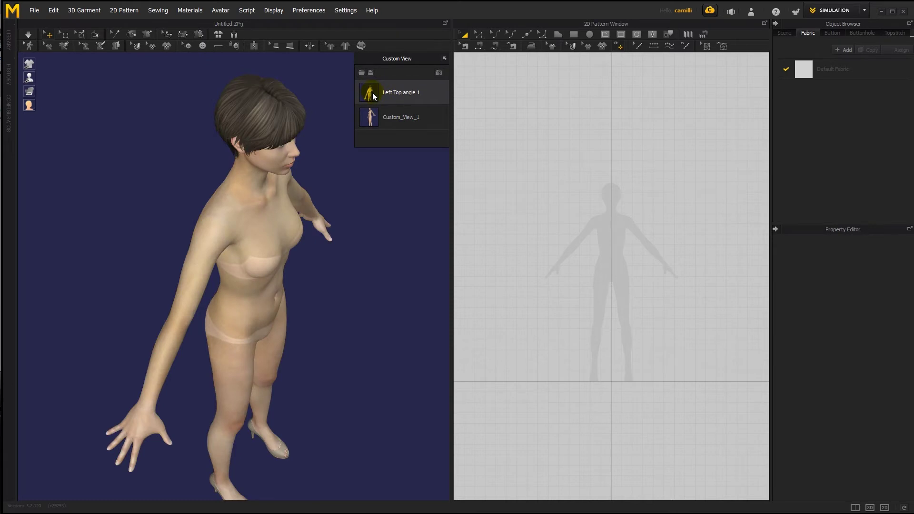
left_click(371, 118)
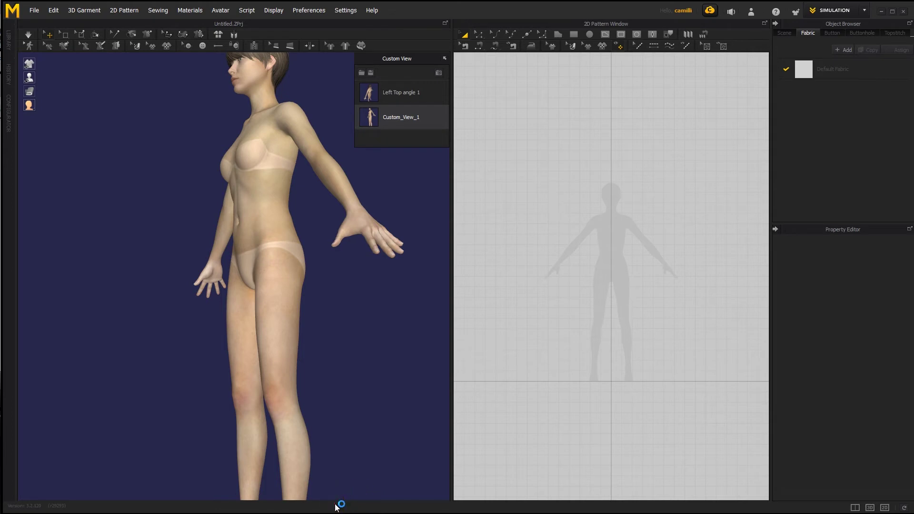
Shorten the program window and recall Custom_View_1 at the smaller size
left_click_drag(336, 502, 337, 336)
right_click_drag(264, 244, 281, 220)
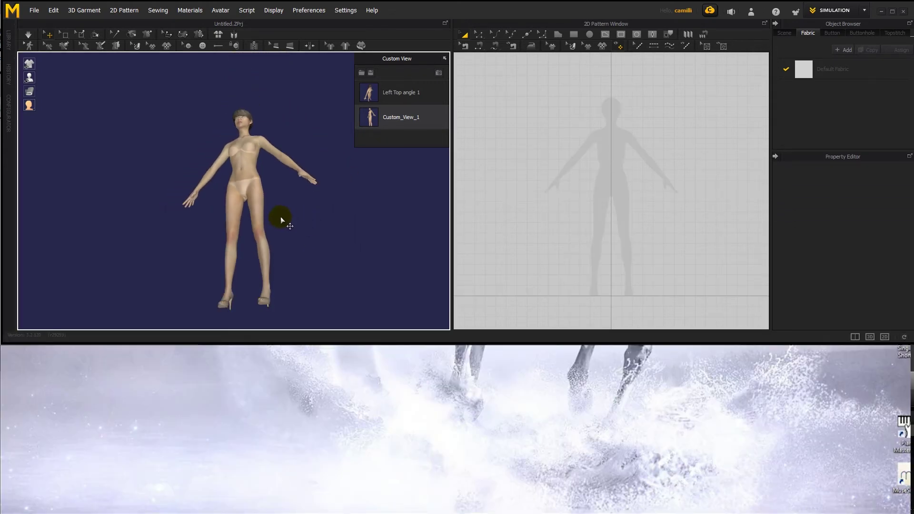
left_click(364, 119)
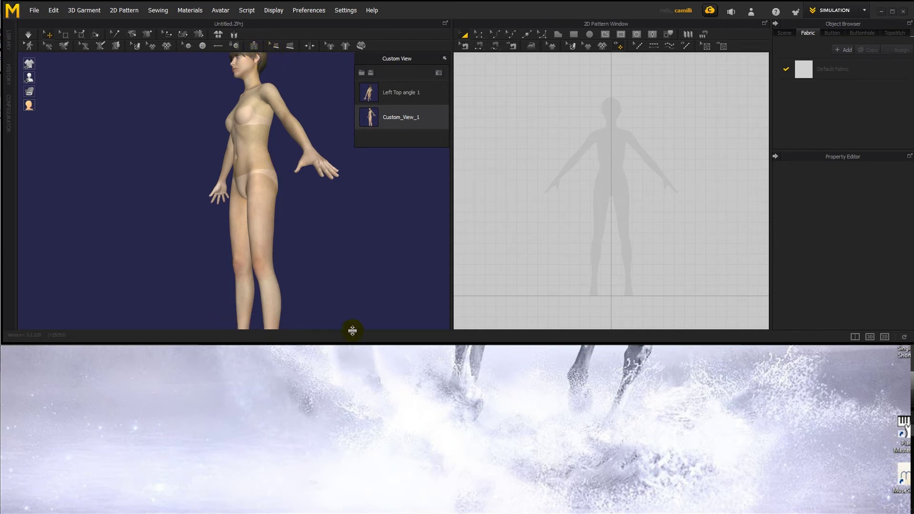
Restore full window height, recall Custom_View_1 from the front view, and widen the 3D window
left_click_drag(453, 257, 252, 301)
left_click_drag(244, 342, 245, 509)
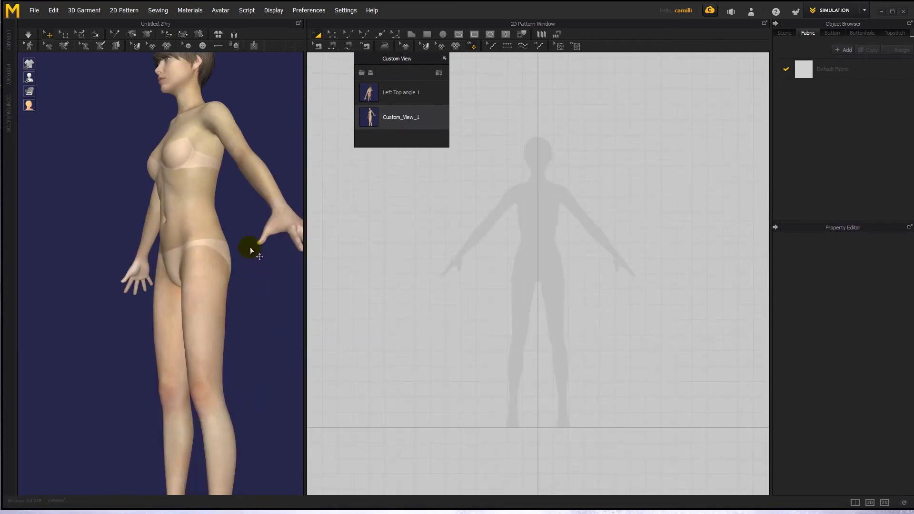
key("2")
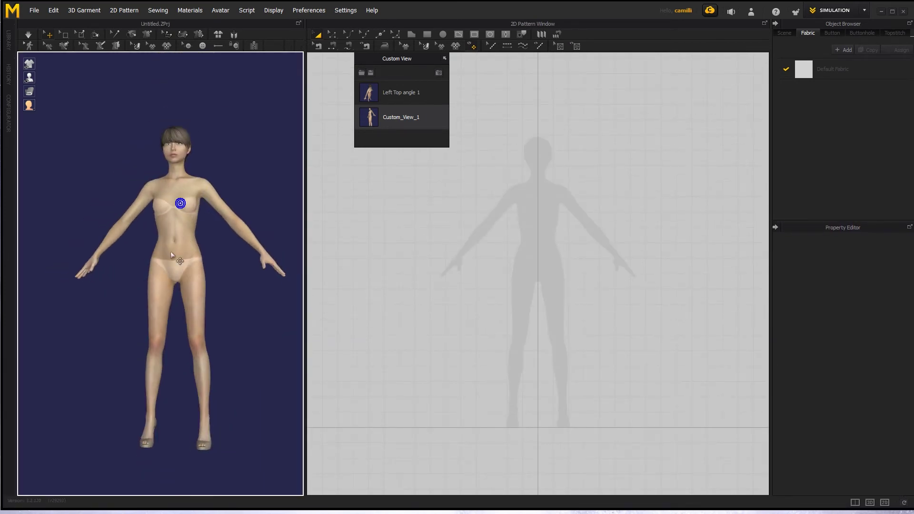
left_click(392, 116)
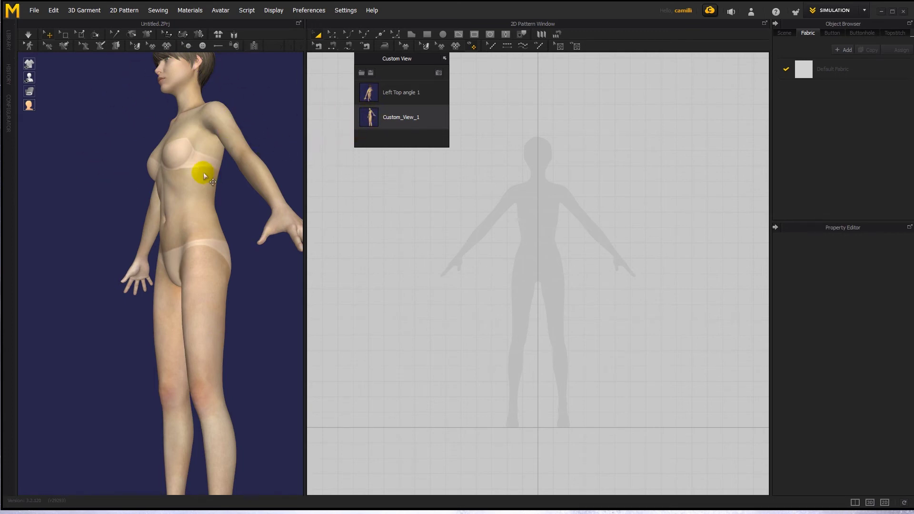
left_click_drag(305, 185, 489, 215)
right_click_drag(418, 190, 341, 178)
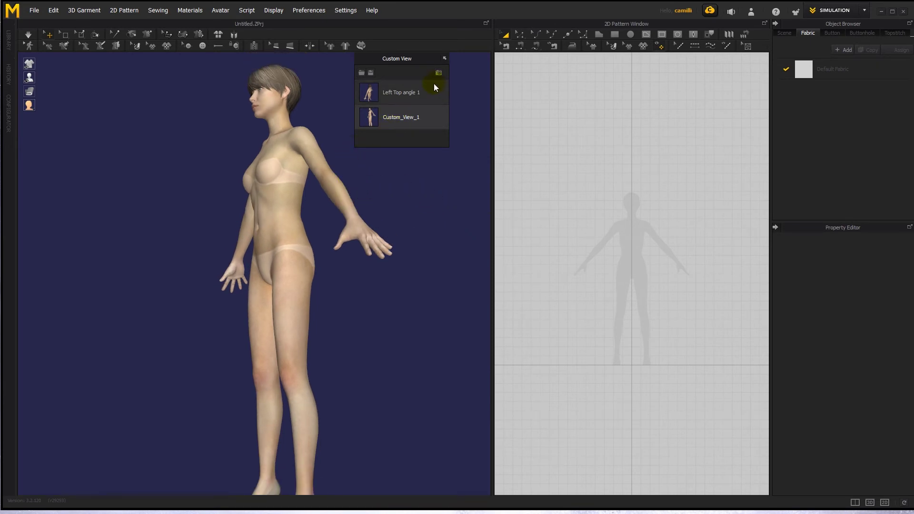
left_click(371, 73)
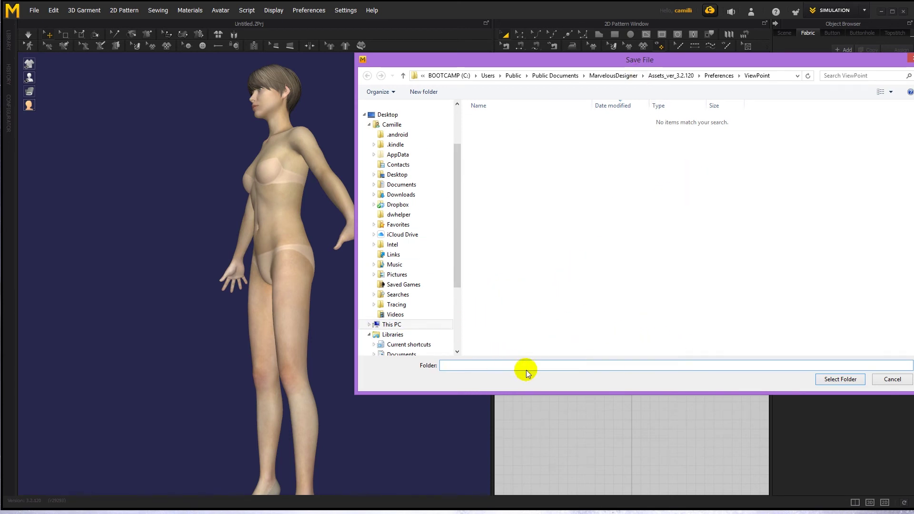
key("Return")
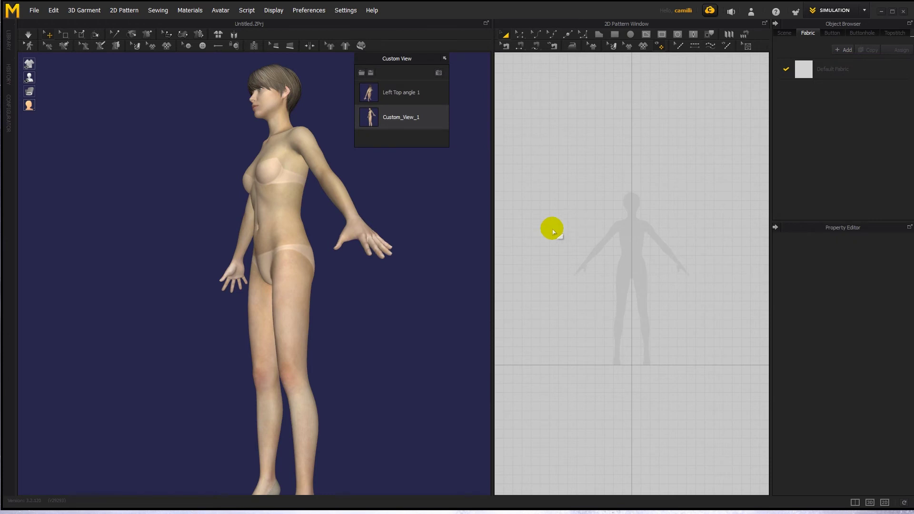
left_click(390, 94)
left_click(390, 114)
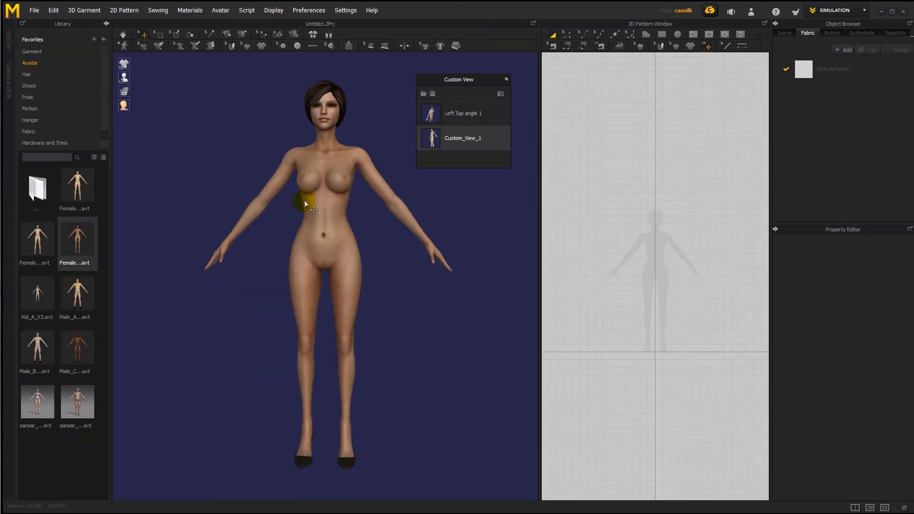
Zoom in on the new avatar and apply Custom_View_1, then Left Top angle 1
scroll(389, 229, "up", 3)
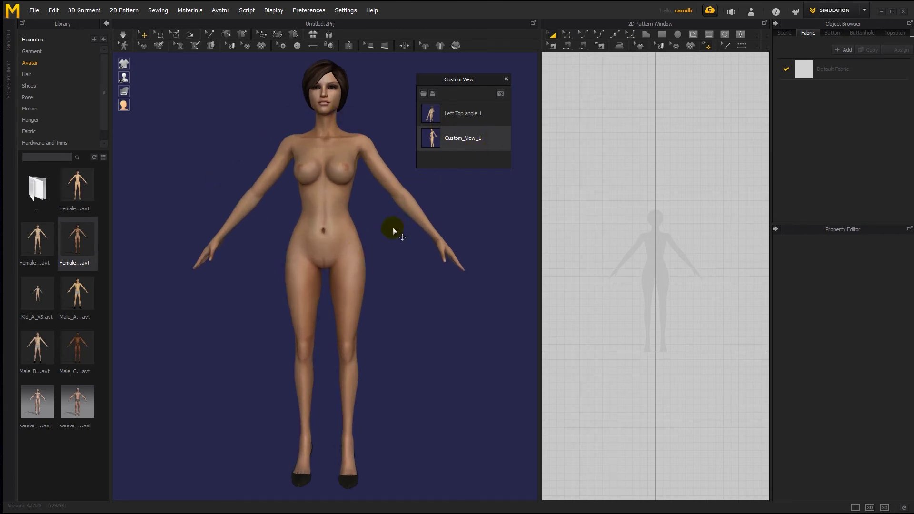
left_click(428, 136)
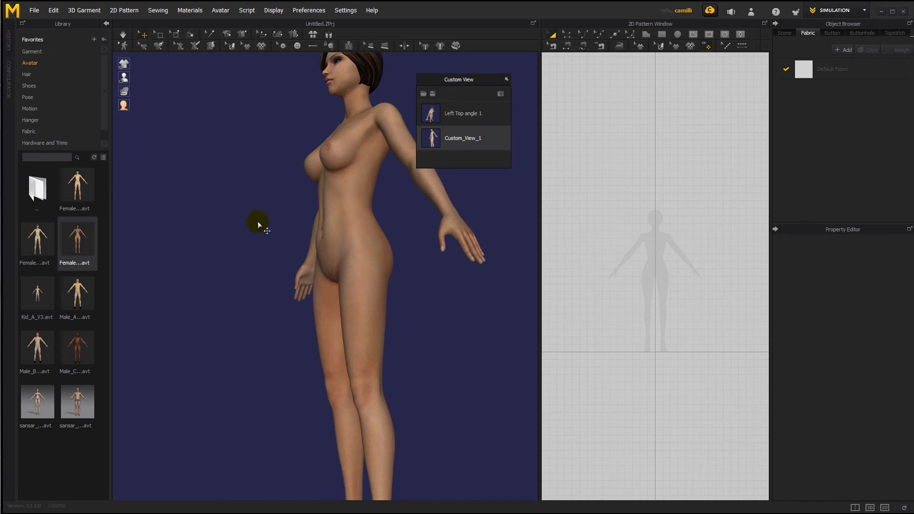
left_click(431, 112)
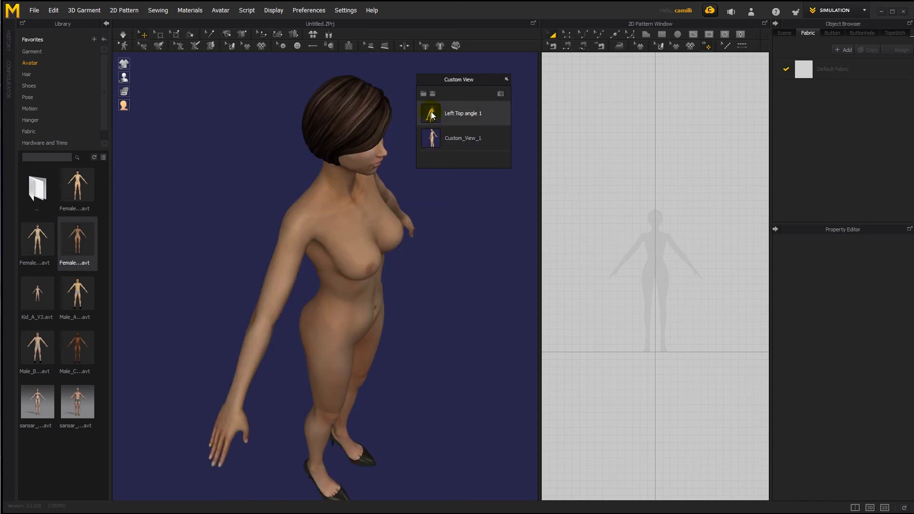
Hide, reshow, and then close the Custom View list from the viewport menu
right_click(447, 192)
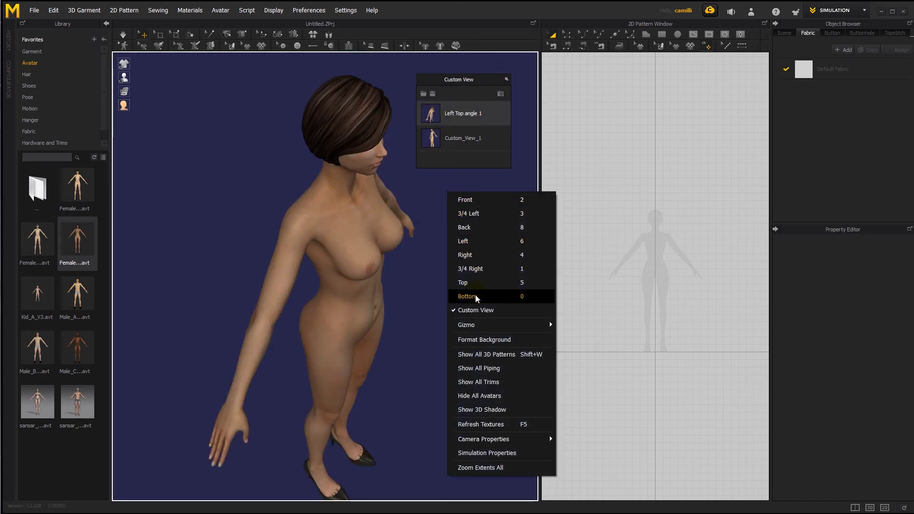
left_click(472, 309)
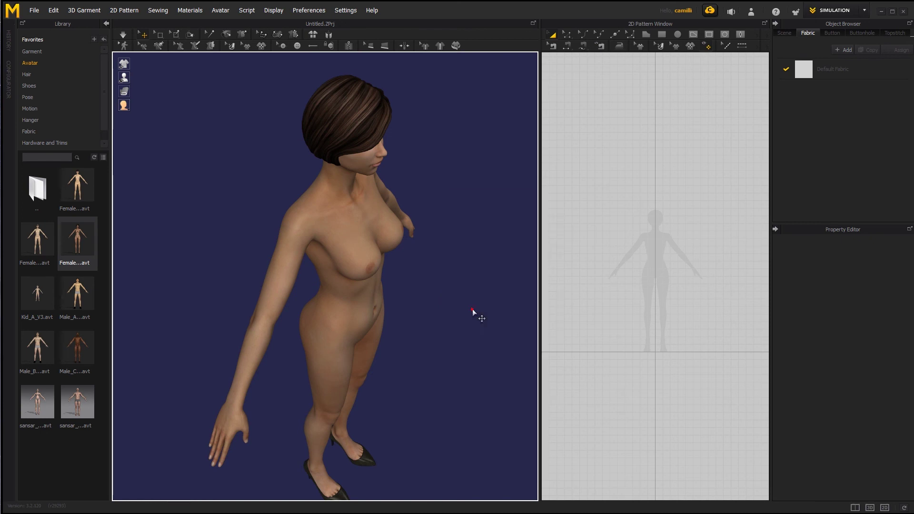
right_click(456, 103)
left_click(476, 221)
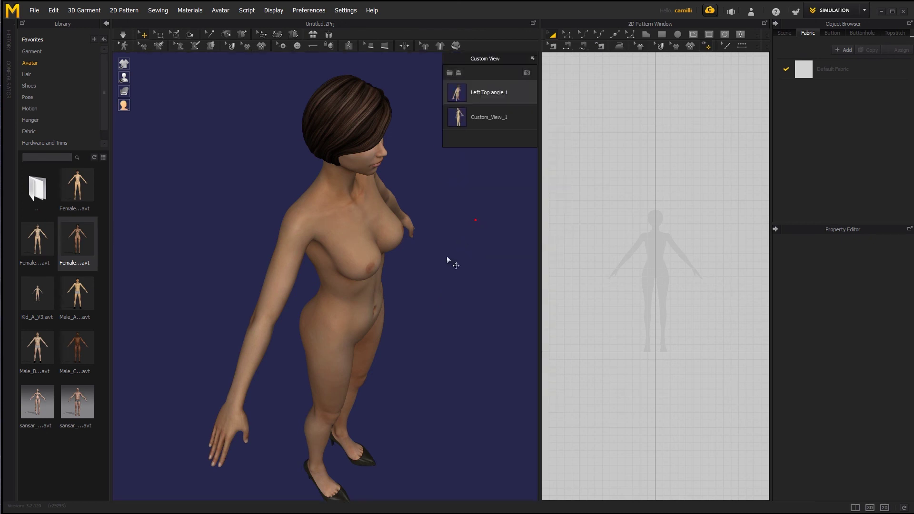
left_click(532, 58)
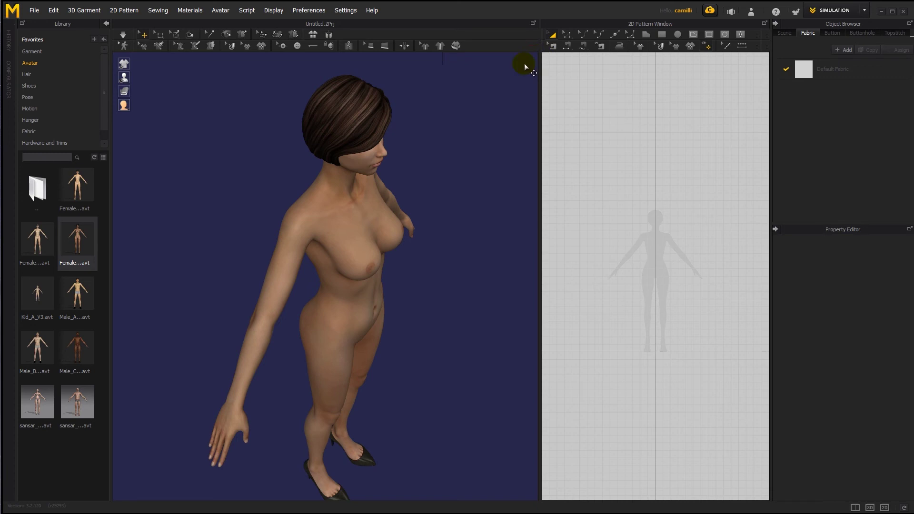
scroll(485, 108, "down", 3)
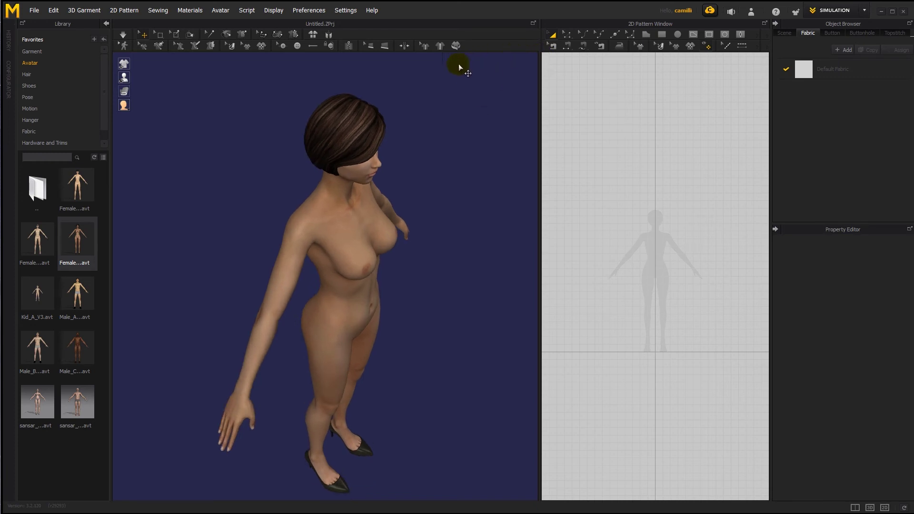
Toggle the Custom View list again, orbit to a higher angle, and widen the 3D view
right_click(447, 92)
left_click(491, 211)
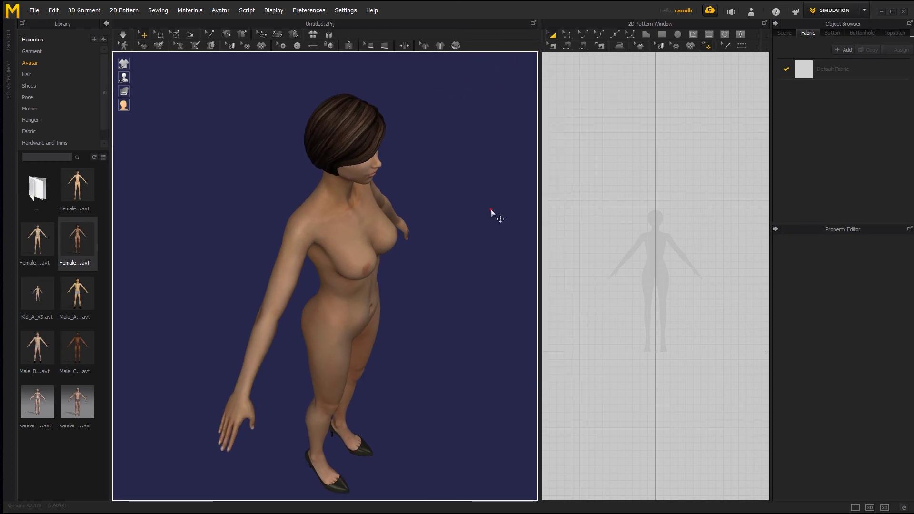
right_click(491, 210)
left_click(441, 176)
right_click_drag(440, 176, 452, 105)
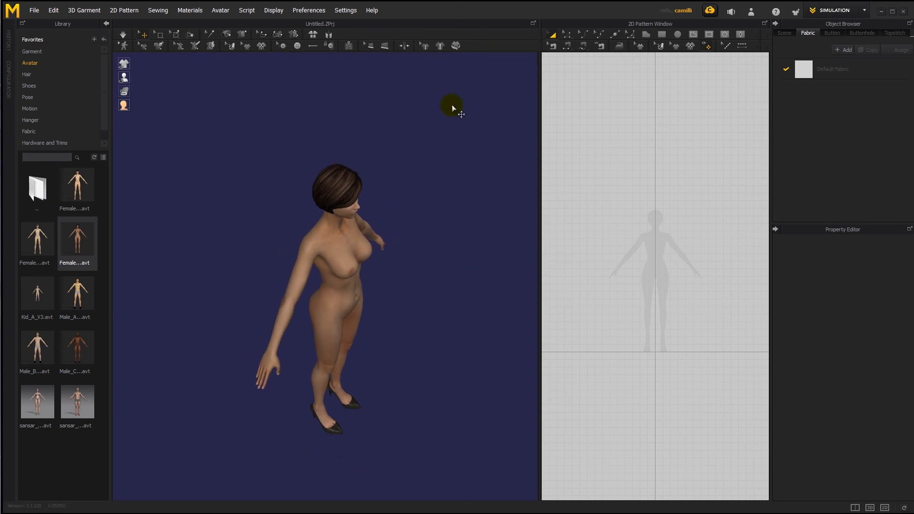
left_click_drag(540, 82, 586, 86)
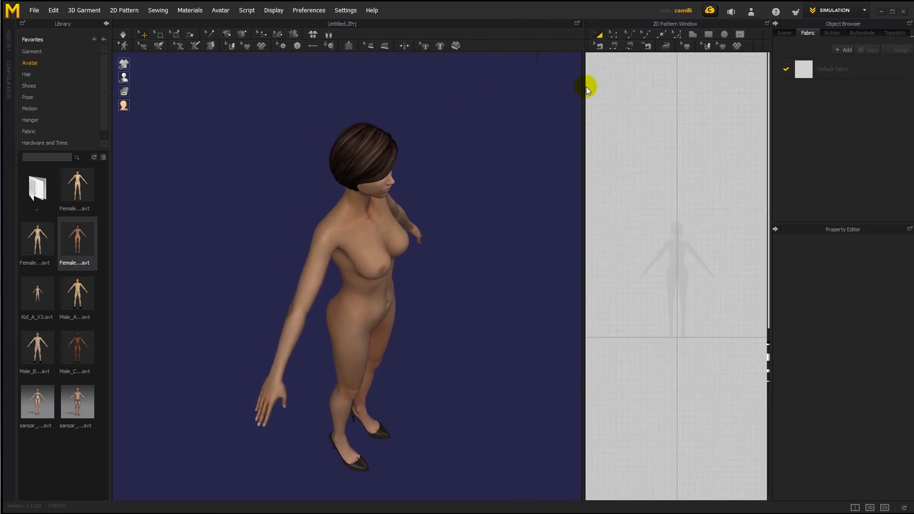
left_click(538, 57)
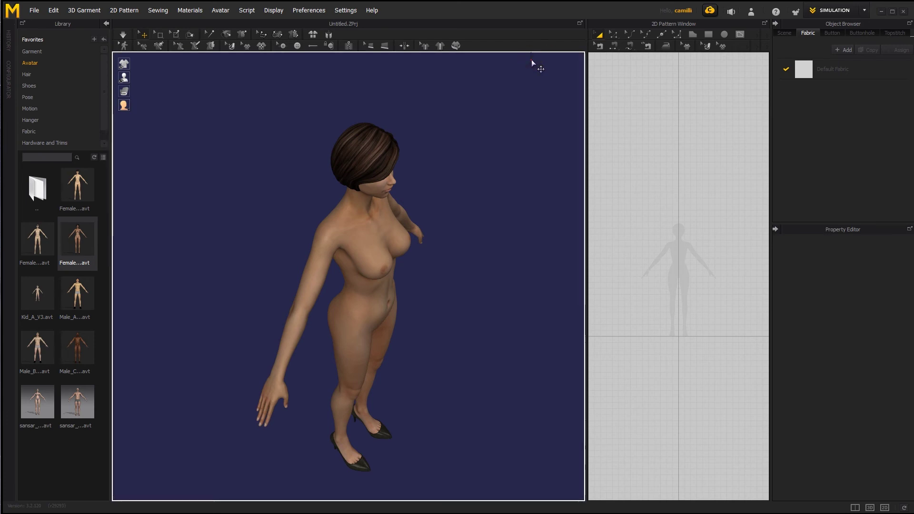
left_click(531, 60)
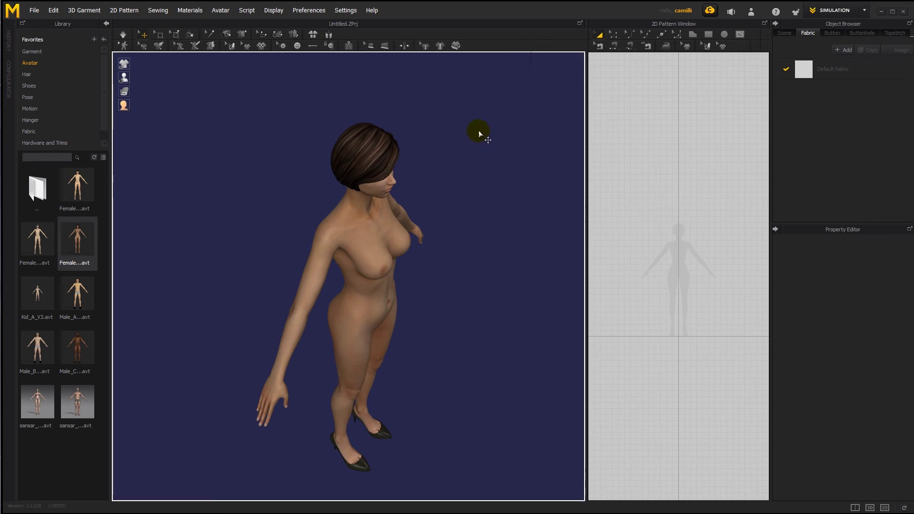
right_click(447, 105)
left_click(420, 102)
Quit without saving, restart, then show and undock the now-empty Custom View list
left_click(903, 14)
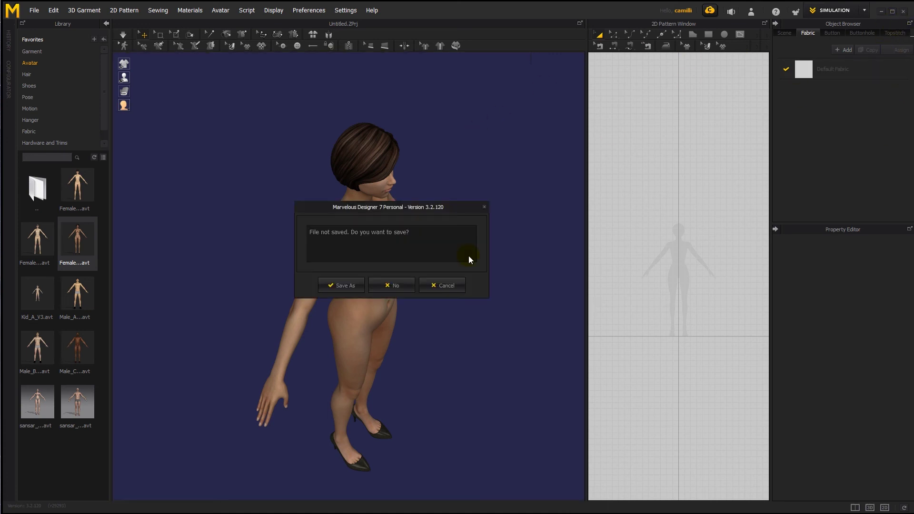
left_click(388, 283)
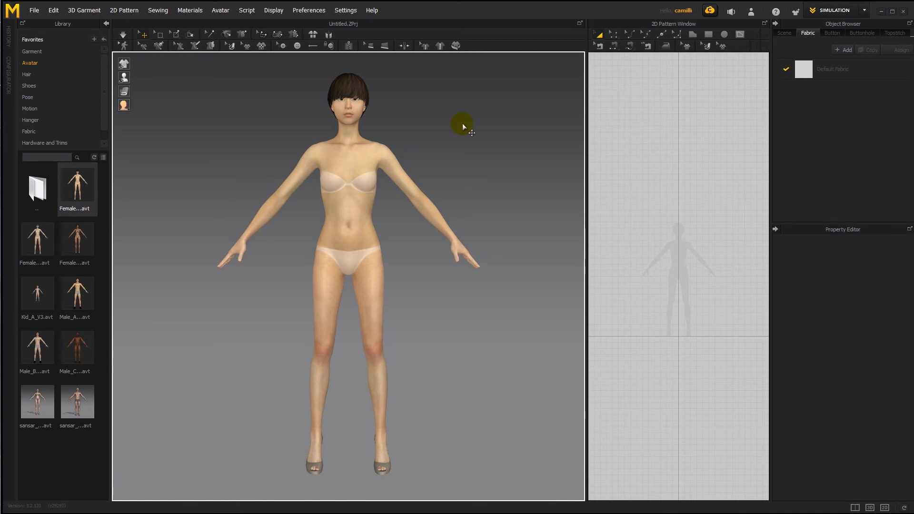
right_click(478, 116)
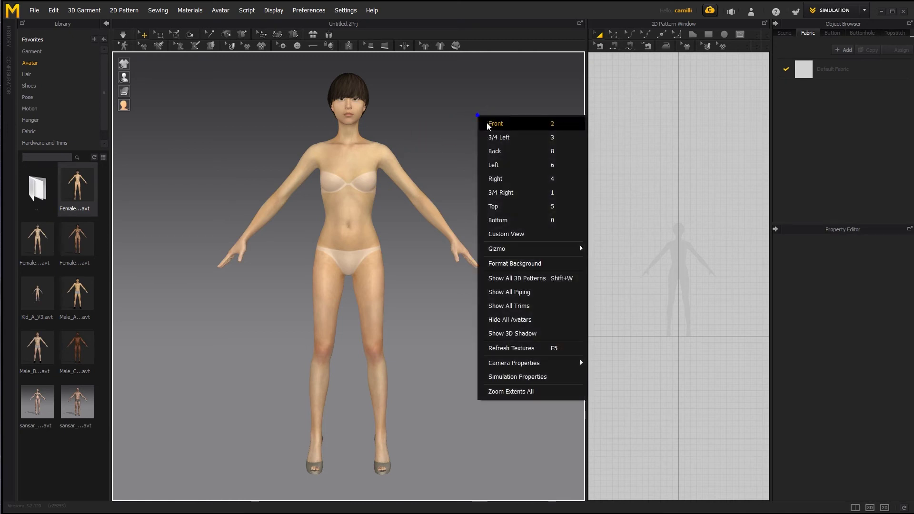
left_click(518, 230)
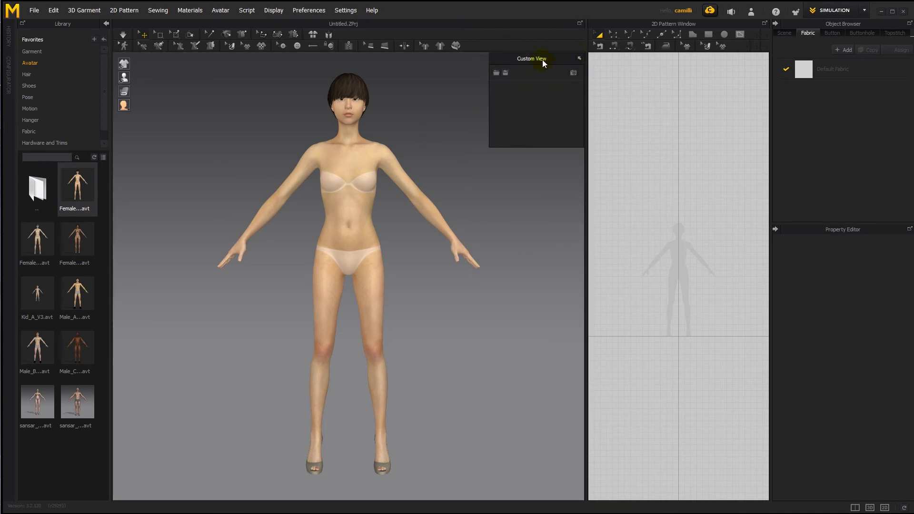
left_click_drag(542, 59, 5, 181)
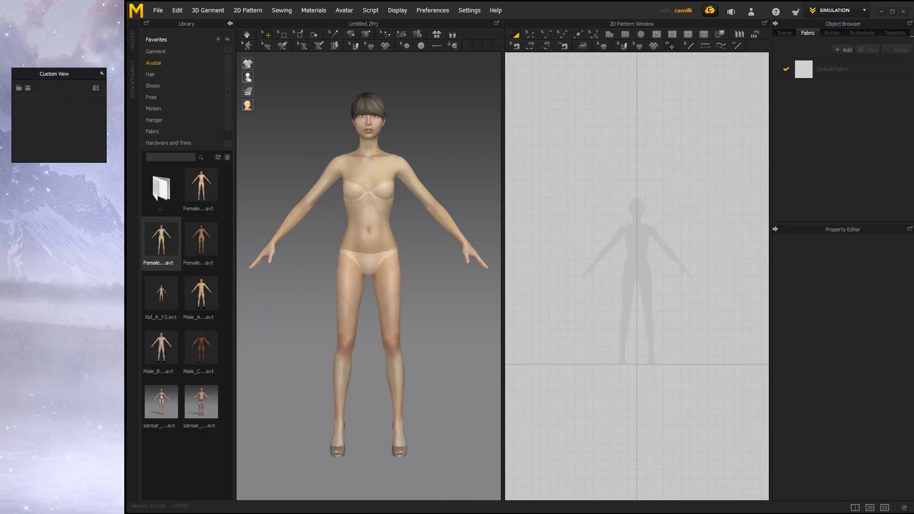
Close the empty floating Custom View list and glance at the viewport's right-click view menu
left_click_drag(76, 72, 74, 62)
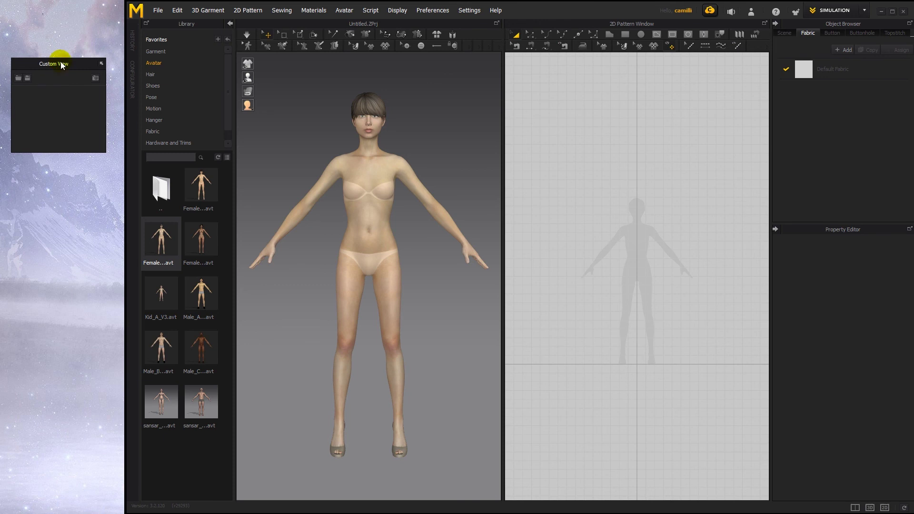
left_click(99, 65)
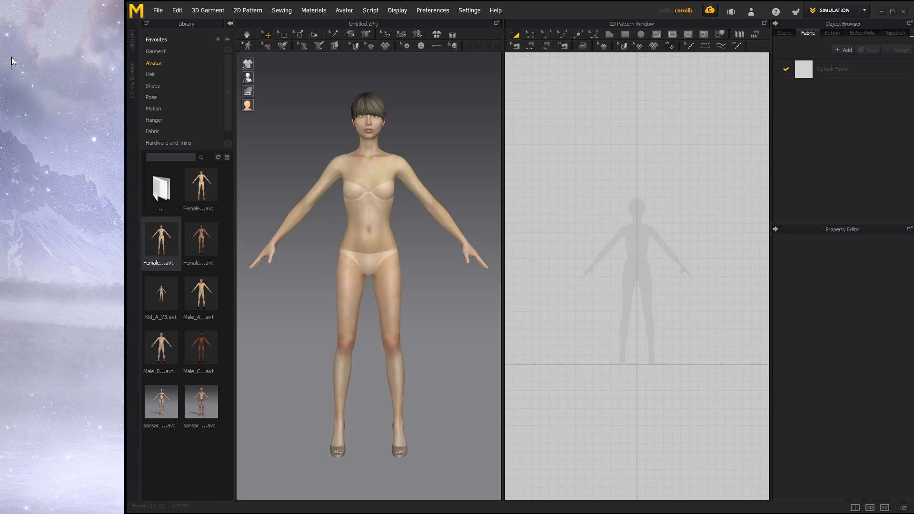
right_click(423, 79)
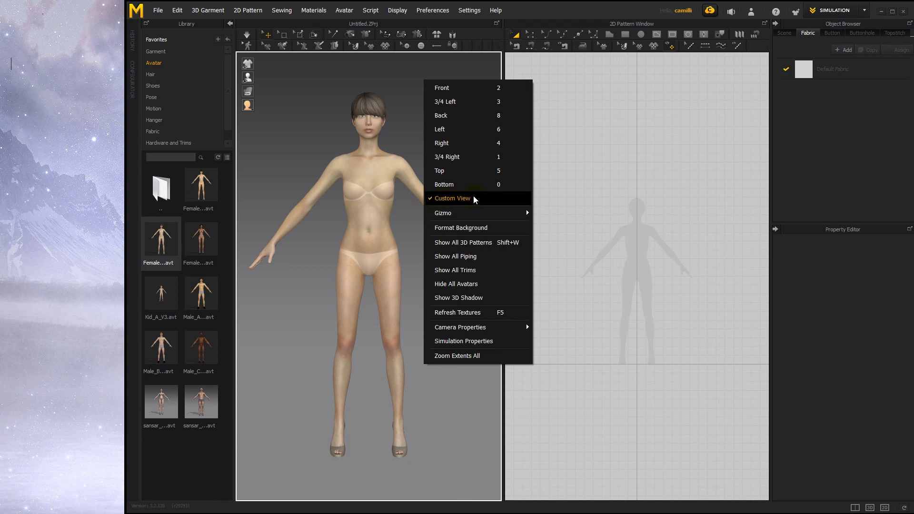
left_click(404, 233)
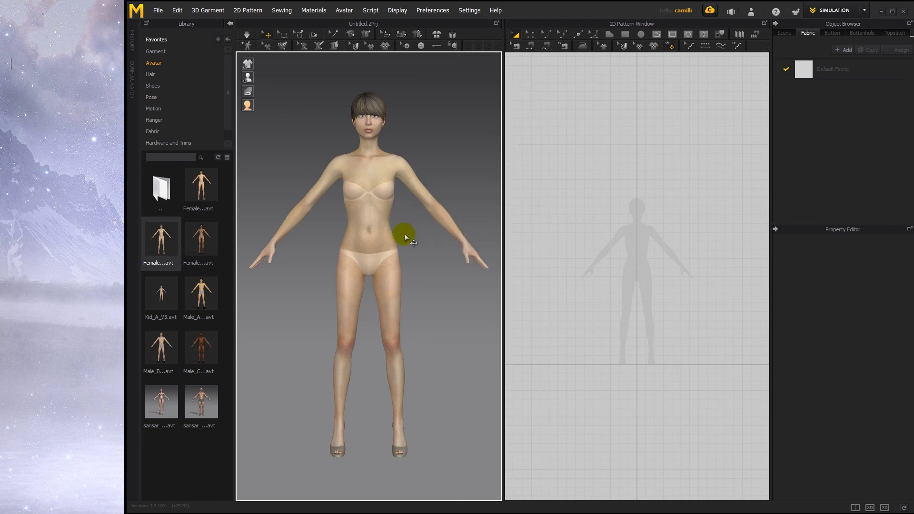